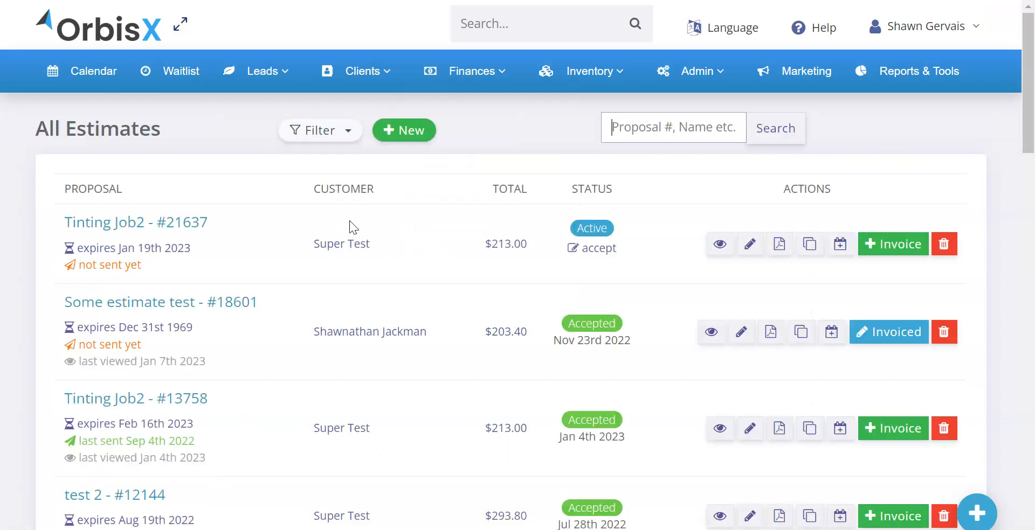
# Filter the estimates list to deleted estimates and look over their Deleted and Expired statuses.
pyautogui.click(324, 134)
pyautogui.click(355, 251)
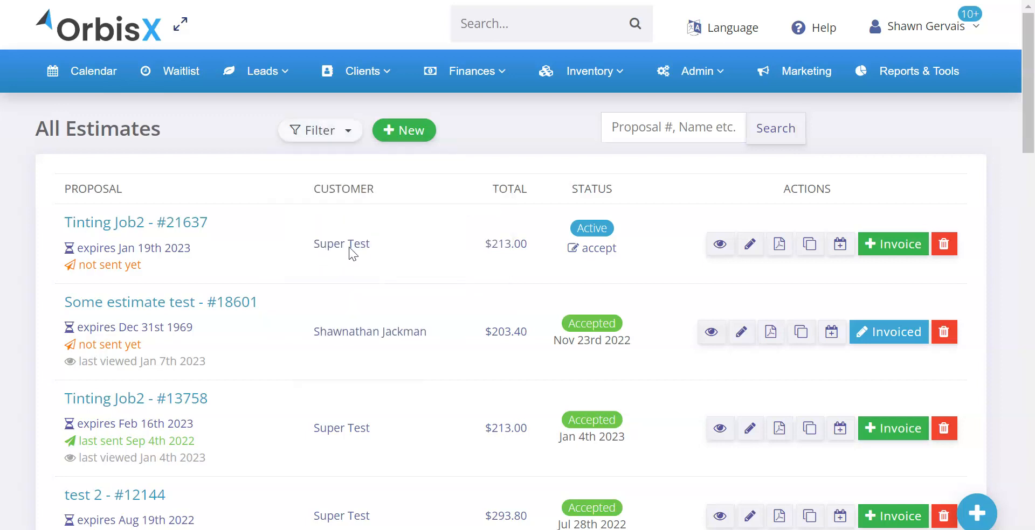
pyautogui.moveTo(708, 257); pyautogui.dragTo(760, 258)
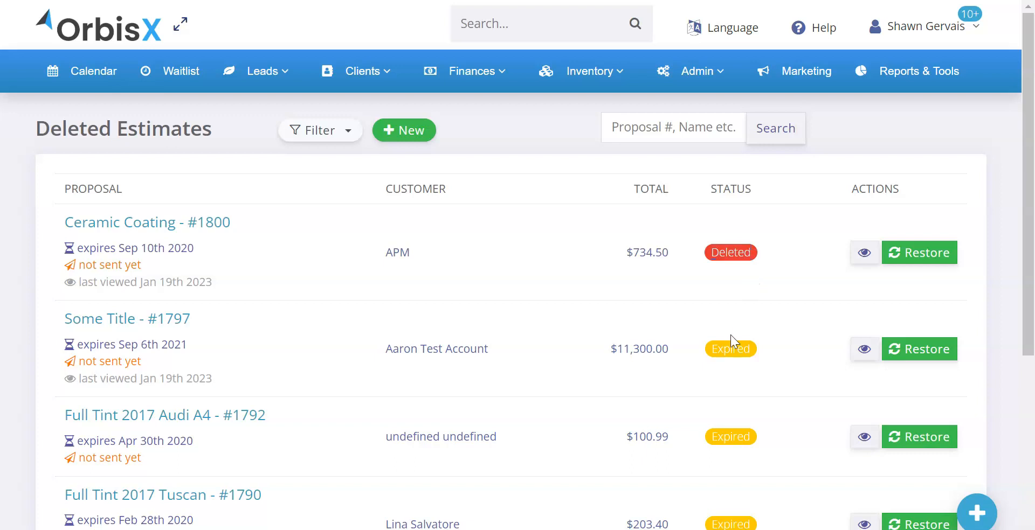
pyautogui.moveTo(723, 348); pyautogui.dragTo(761, 355)
pyautogui.click(760, 356)
# Open Settings & Options, search the settings for "estimate", and clear the search after looking over the matches.
pyautogui.moveTo(293, 325)
pyautogui.moveTo(697, 79)
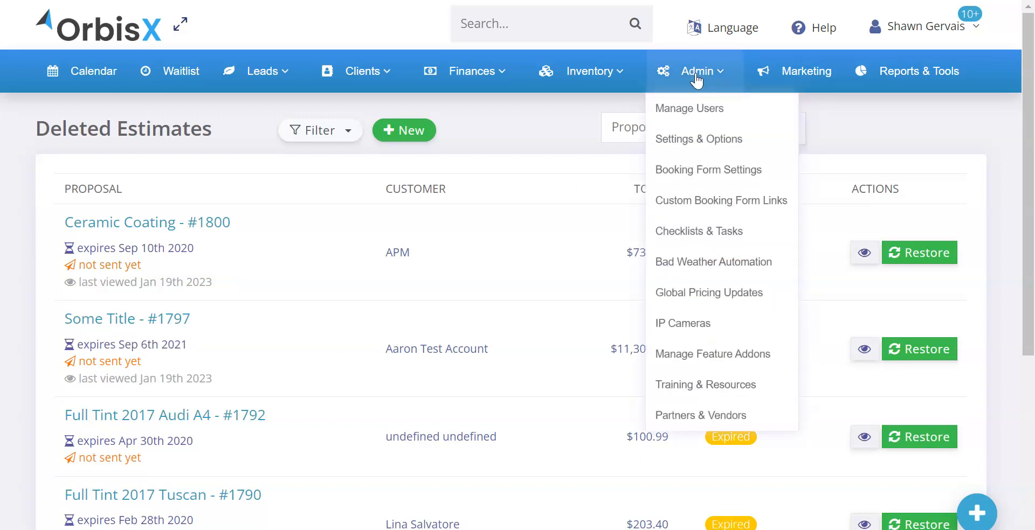
pyautogui.click(715, 138)
pyautogui.click(578, 125)
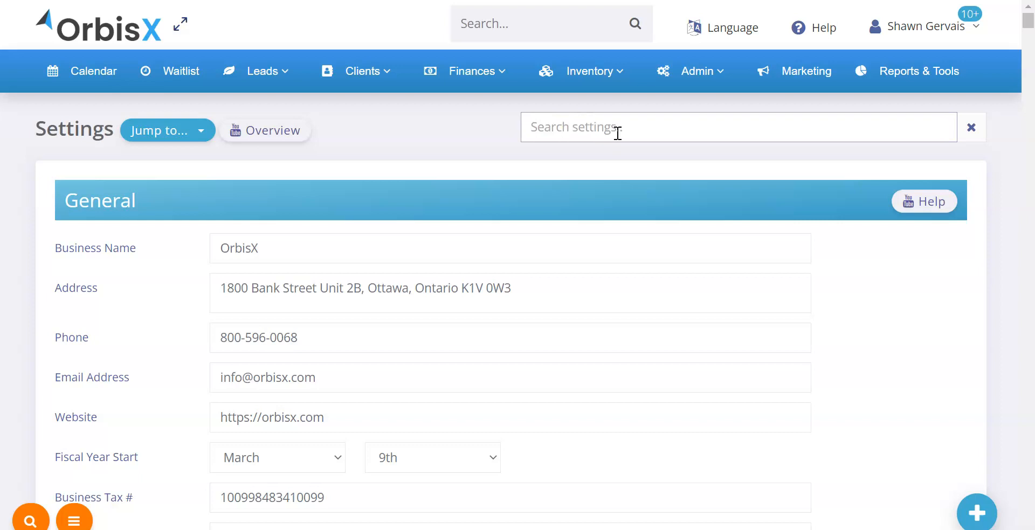
pyautogui.write('estimate')
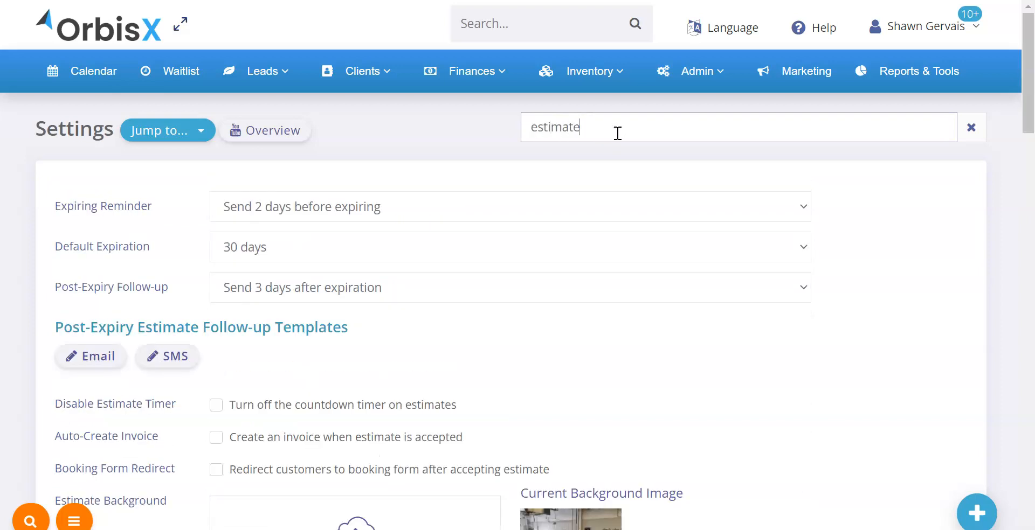
pyautogui.scroll(-5, 423, 260)
pyautogui.scroll(5, 438, 254)
pyautogui.click(972, 130)
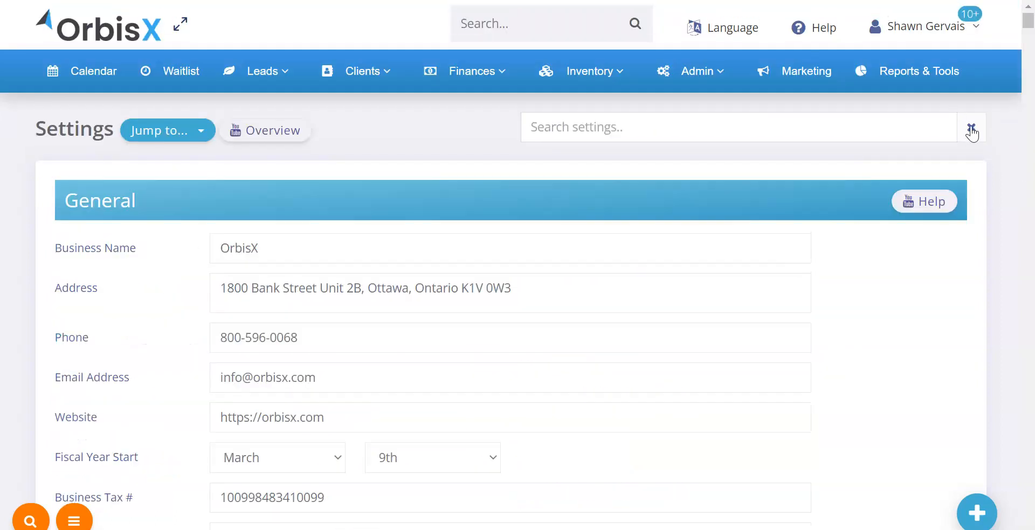
# Go to the Estimates & Quotes settings and locate the Post-Expiry Follow-up option and its templates.
pyautogui.click(183, 139)
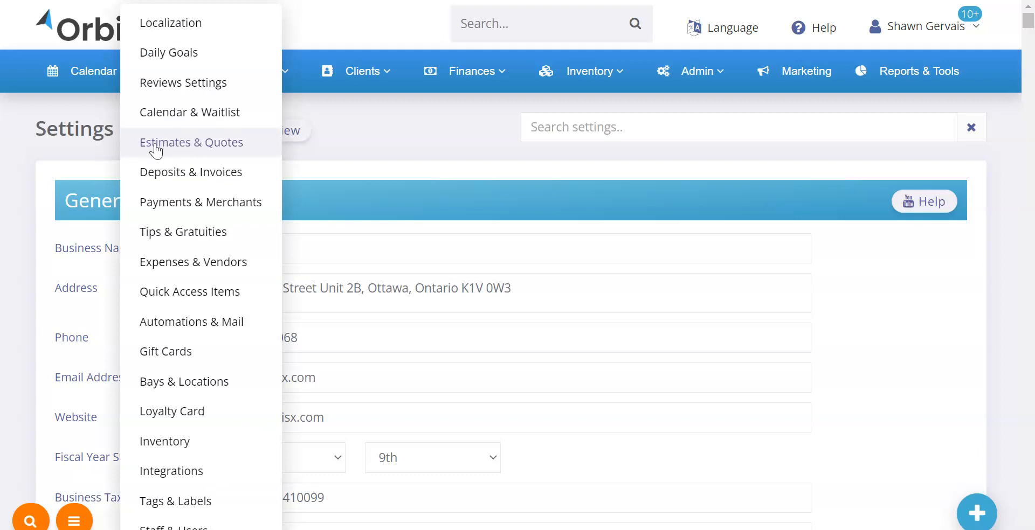
pyautogui.click(215, 143)
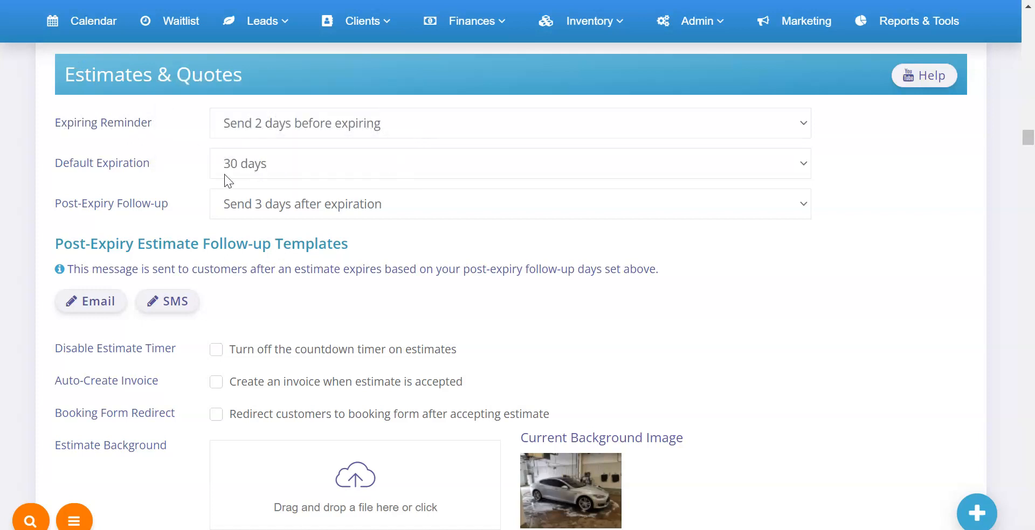
pyautogui.moveTo(57, 193); pyautogui.dragTo(171, 195)
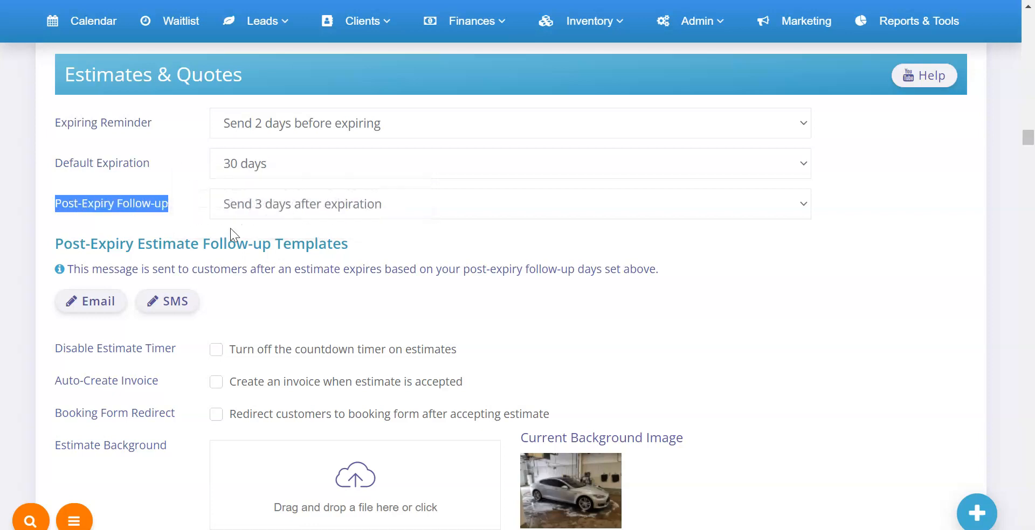
pyautogui.moveTo(56, 243); pyautogui.dragTo(362, 242)
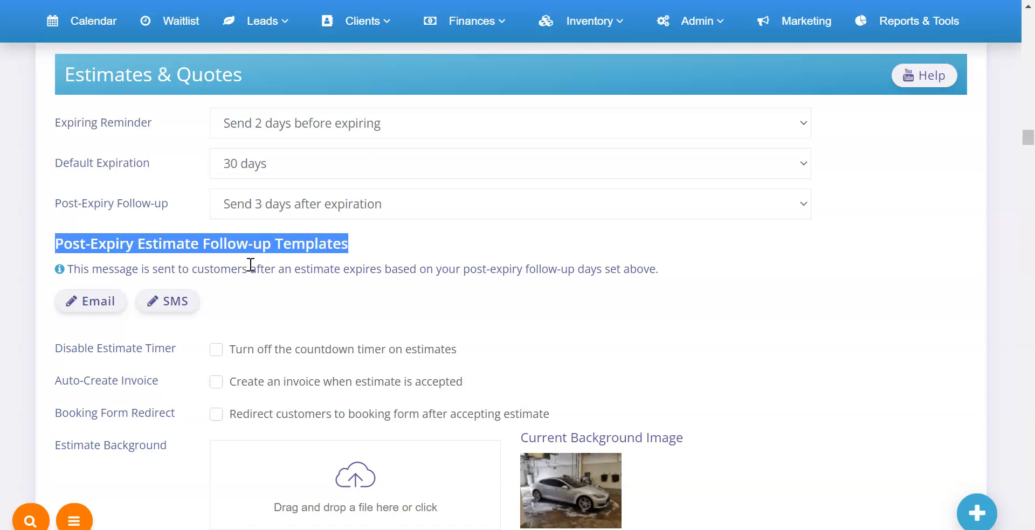
pyautogui.click(322, 244)
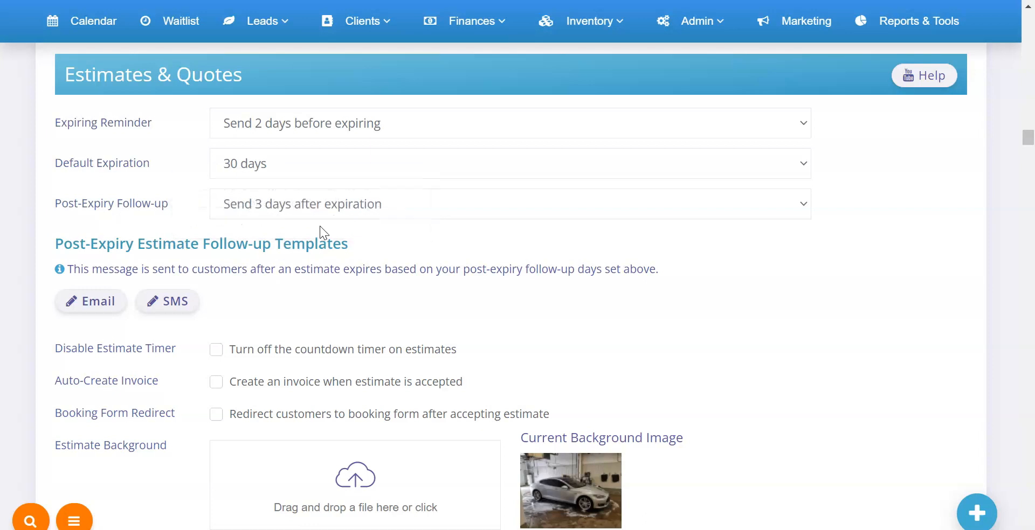
# Set the Post-Expiry Follow-up to send 14 days after expiration.
pyautogui.click(358, 208)
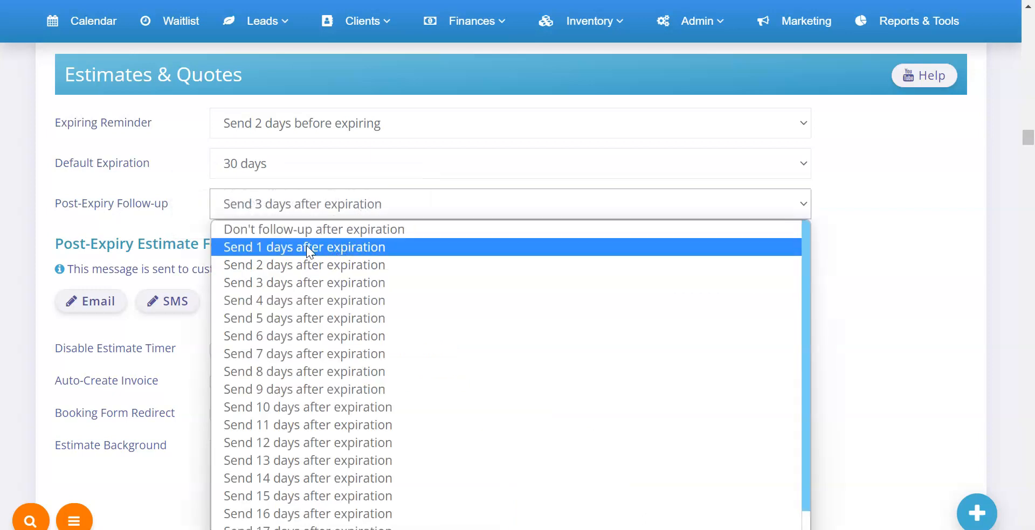
pyautogui.click(306, 247)
pyautogui.click(335, 209)
pyautogui.scroll(-1, 319, 349)
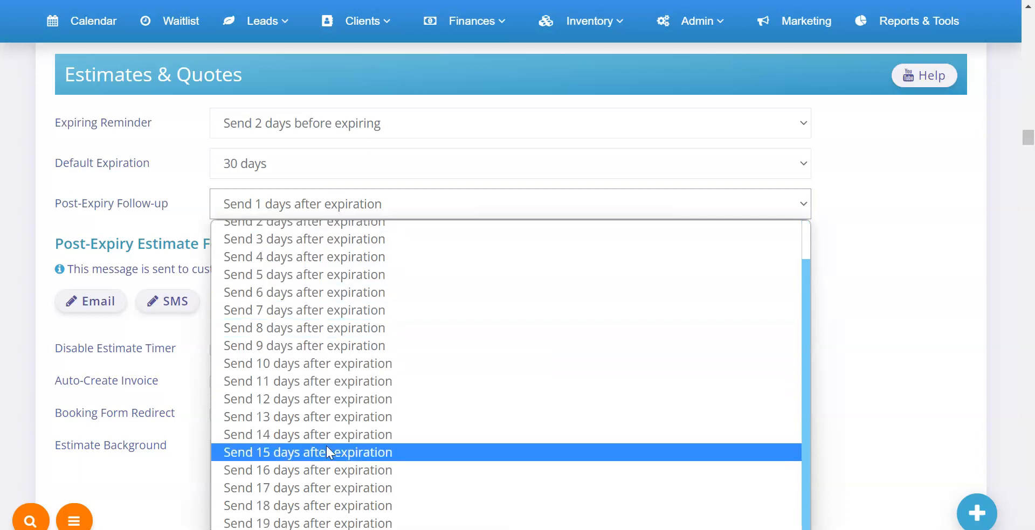
pyautogui.scroll(1, 335, 275)
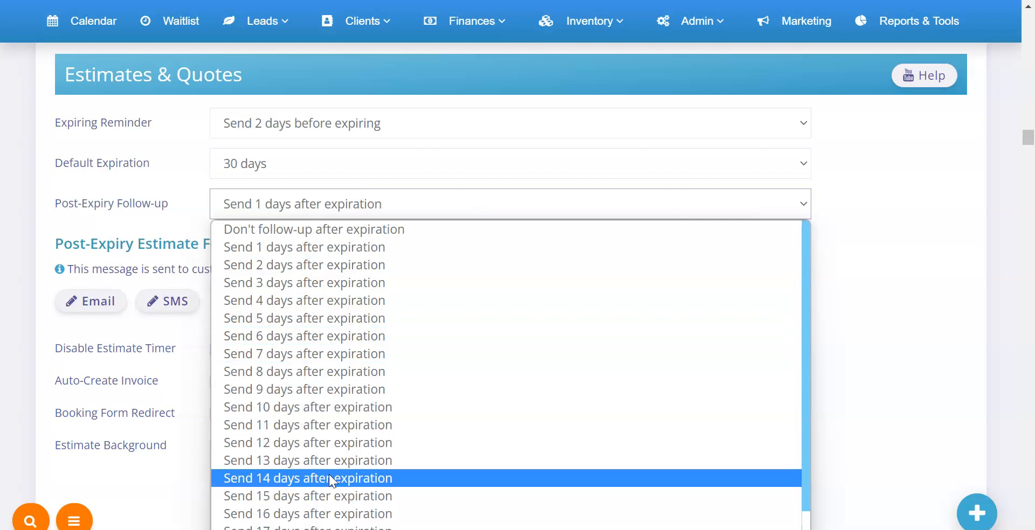
pyautogui.click(307, 478)
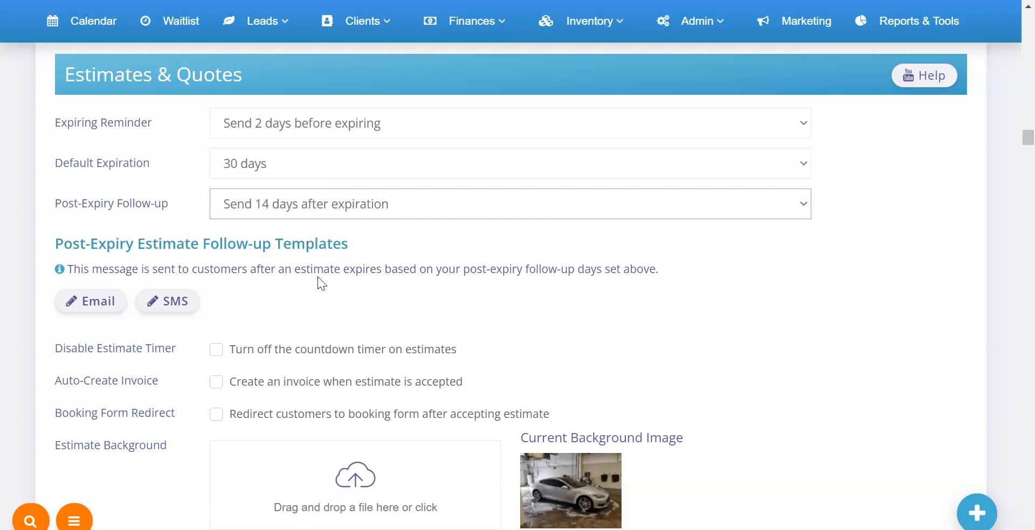
# Read the note under Post-Expiry Estimate Follow-up Templates about when the message is sent to customers.
pyautogui.moveTo(119, 243); pyautogui.dragTo(364, 237)
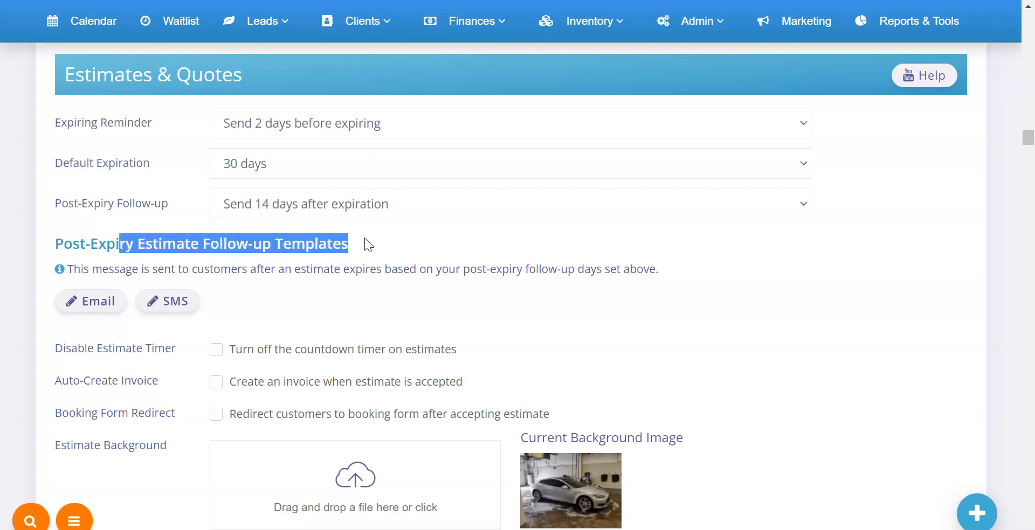
pyautogui.doubleClick(315, 241)
pyautogui.click(157, 261)
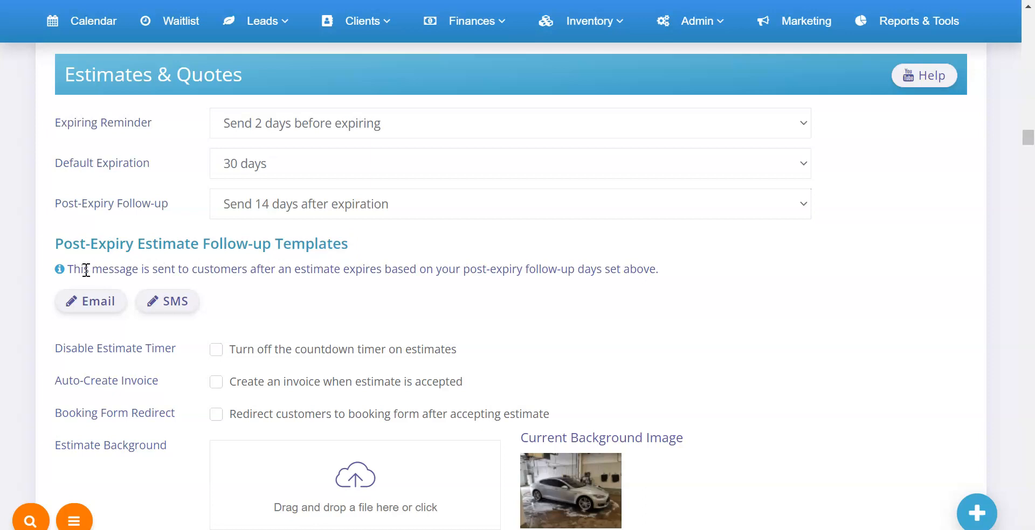
pyautogui.moveTo(71, 269); pyautogui.dragTo(147, 269)
pyautogui.moveTo(171, 269); pyautogui.dragTo(660, 271)
pyautogui.click(289, 268)
pyautogui.click(420, 272)
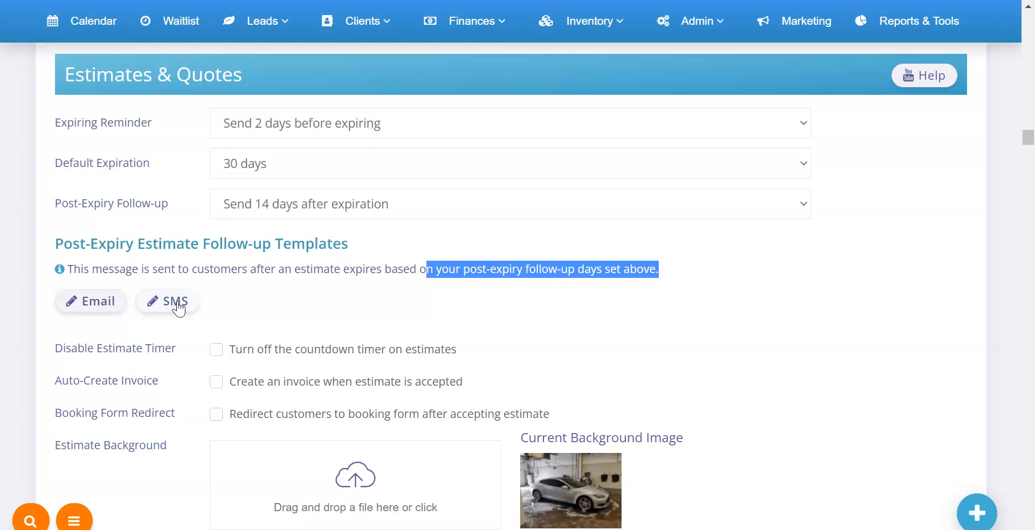
# Open the post-expiry follow-up email template and set its subject to "Last chance offer".
pyautogui.click(97, 308)
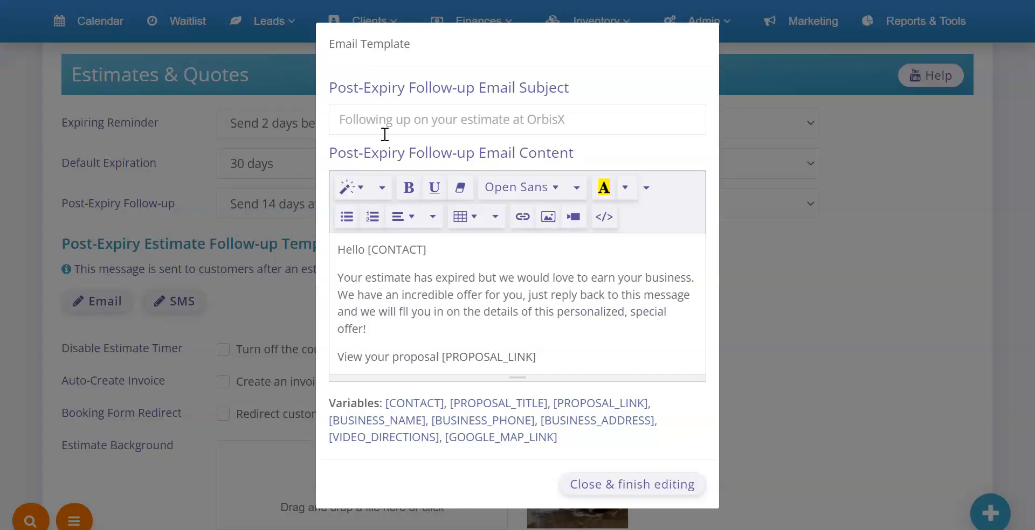
pyautogui.click(362, 119)
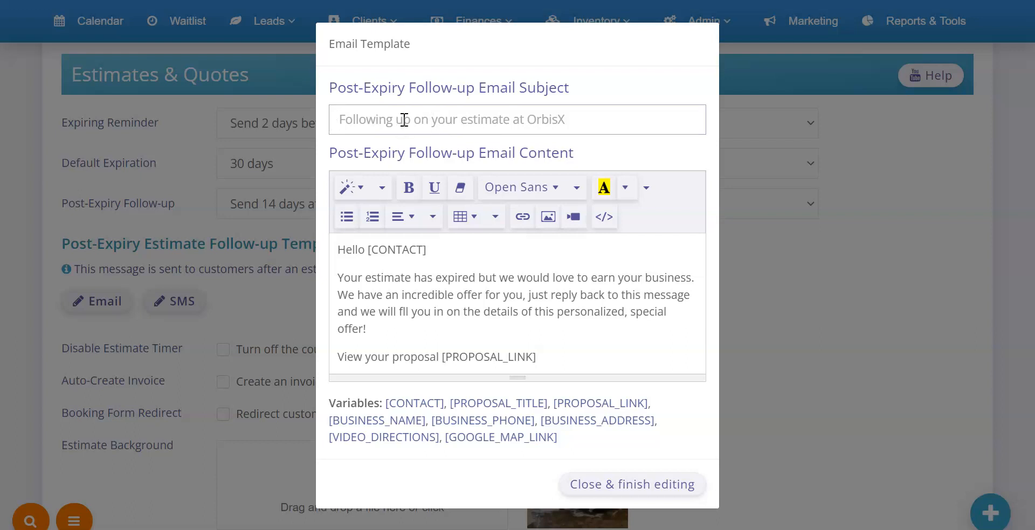
pyautogui.write('Last cha')
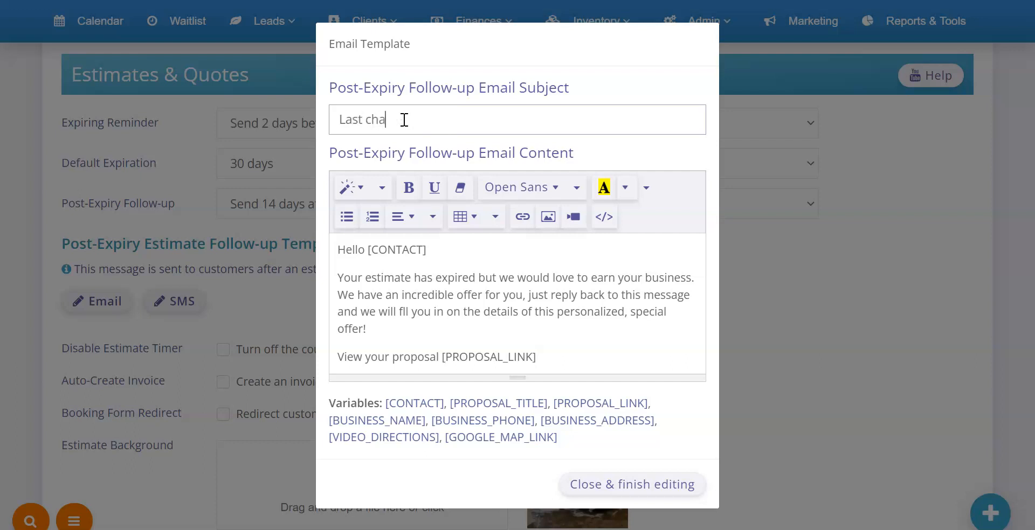
pyautogui.write('nce offer')
pyautogui.click(408, 153)
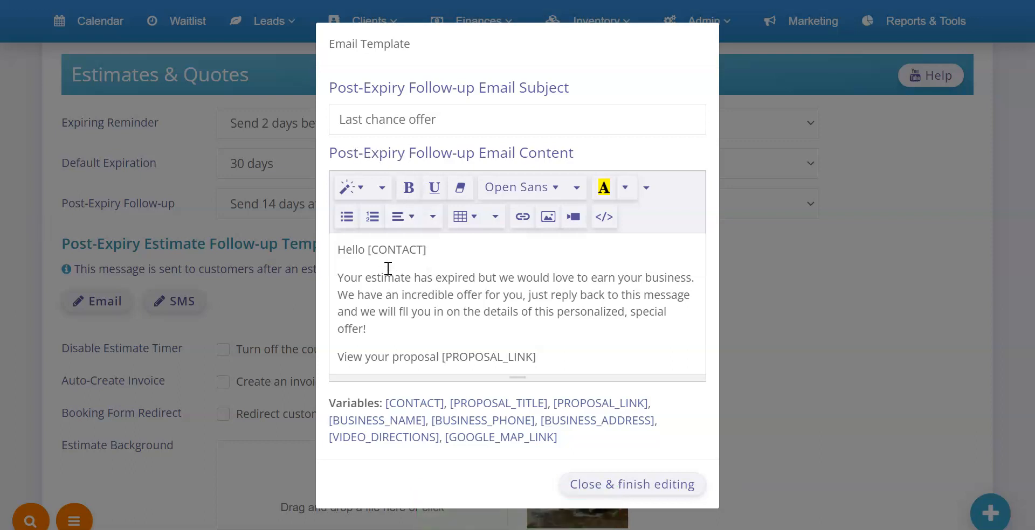
# Review the follow-up email's content, its [CONTACT] placeholder and the list of available variables.
pyautogui.click(461, 253)
pyautogui.moveTo(563, 353); pyautogui.dragTo(312, 234)
pyautogui.click(455, 275)
pyautogui.click(466, 255)
pyautogui.moveTo(335, 403); pyautogui.dragTo(593, 441)
pyautogui.click(593, 441)
pyautogui.click(449, 252)
pyautogui.moveTo(369, 249); pyautogui.dragTo(462, 250)
pyautogui.click(458, 251)
pyautogui.click(463, 260)
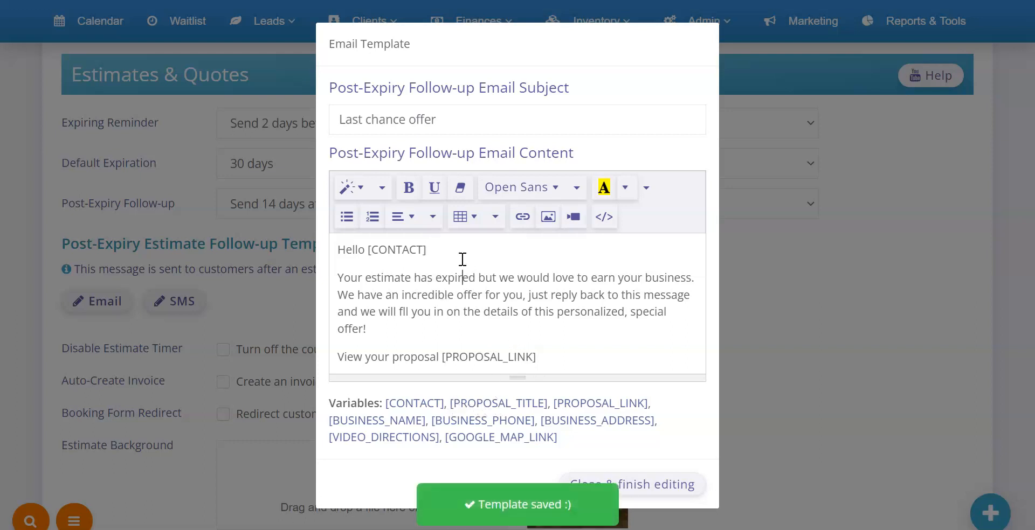
# Insert [PROPOSAL_TITLE] on a new line below the email's greeting, check the message, and finish editing the template.
pyautogui.click(451, 257)
pyautogui.press('Return')
pyautogui.write('[PROPOSAL_TITLE]')
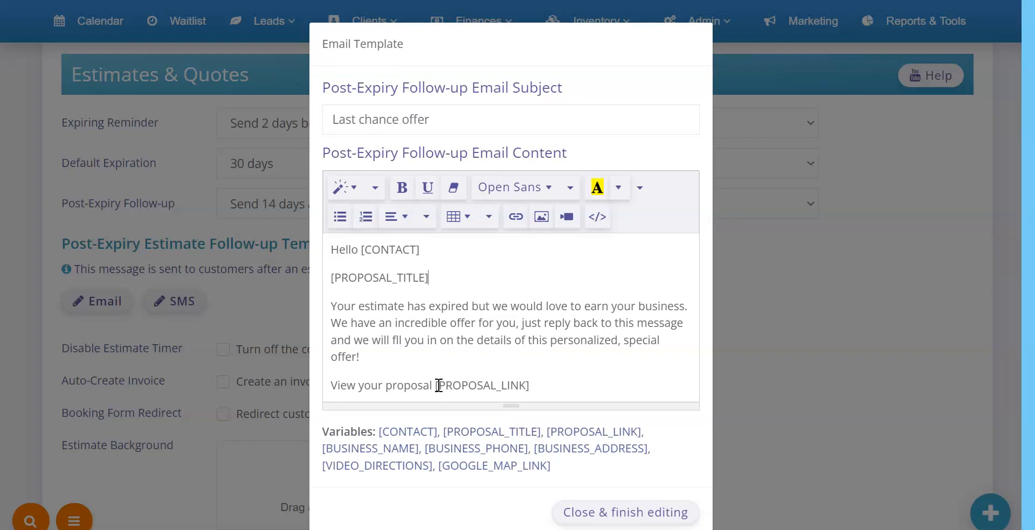
pyautogui.moveTo(435, 386); pyautogui.dragTo(550, 388)
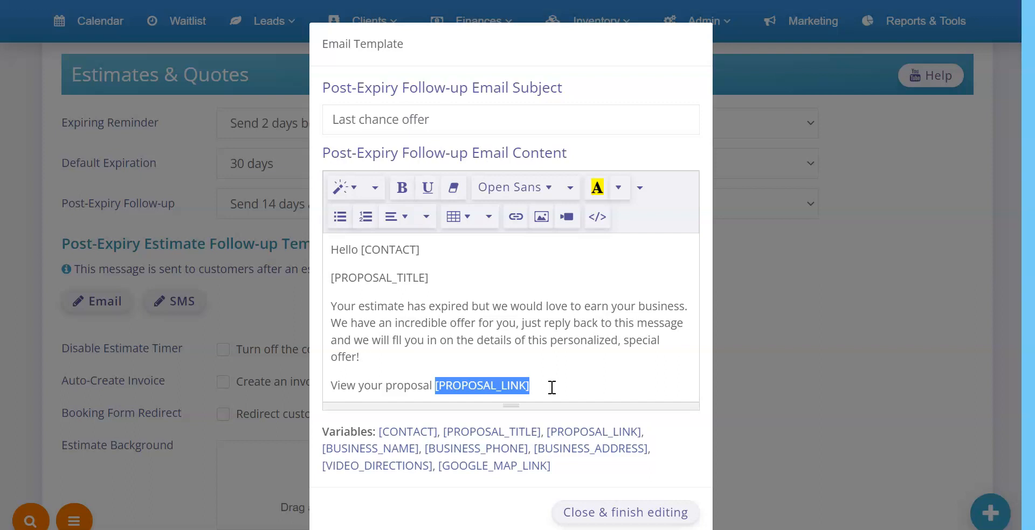
pyautogui.click(480, 363)
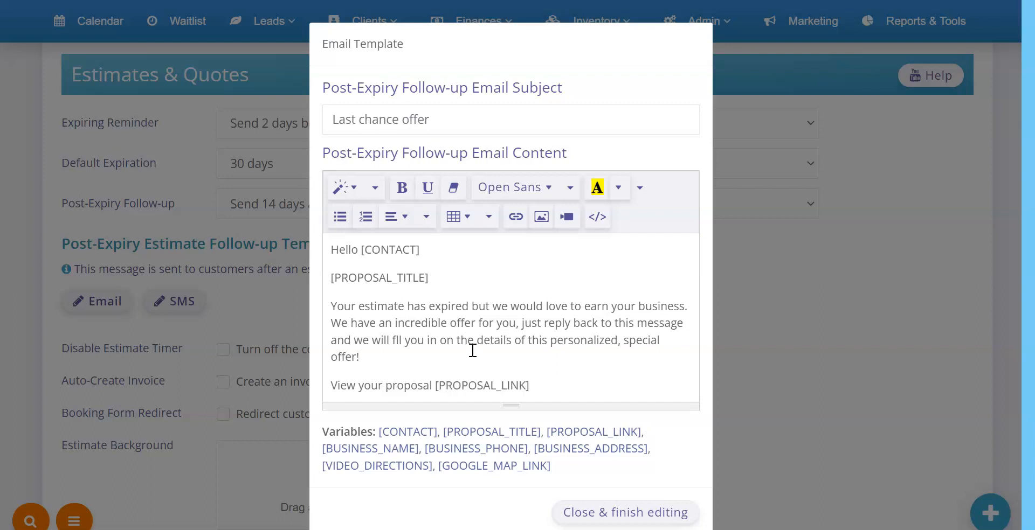
pyautogui.moveTo(534, 386); pyautogui.dragTo(334, 246)
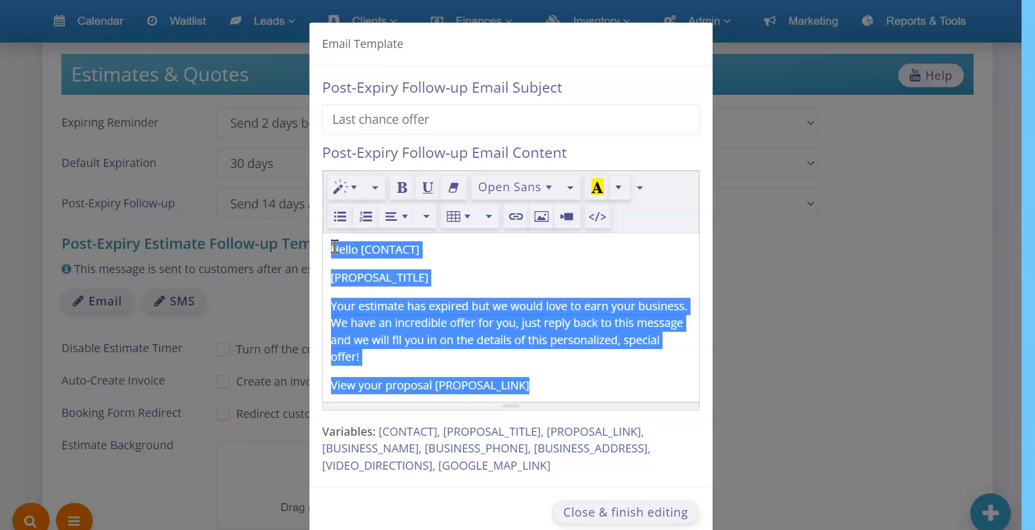
pyautogui.click(609, 515)
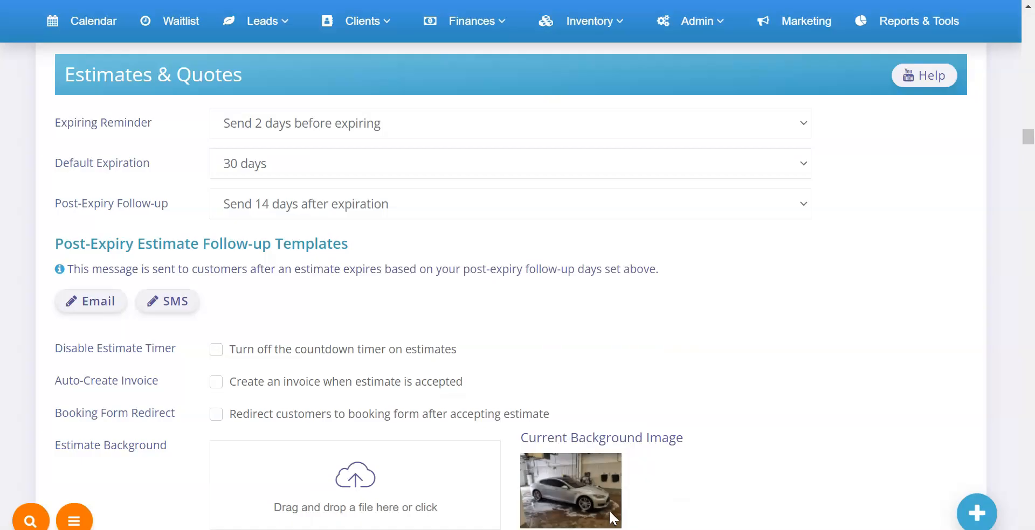
# Open the post-expiry follow-up SMS template, read through its text and variables, and close it unchanged.
pyautogui.click(168, 301)
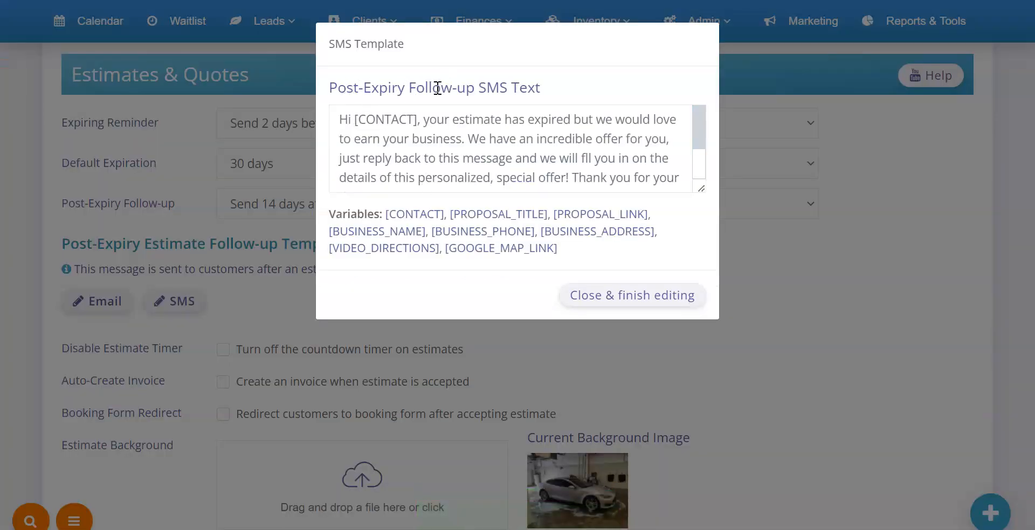
pyautogui.moveTo(486, 87); pyautogui.dragTo(560, 97)
pyautogui.click(466, 139)
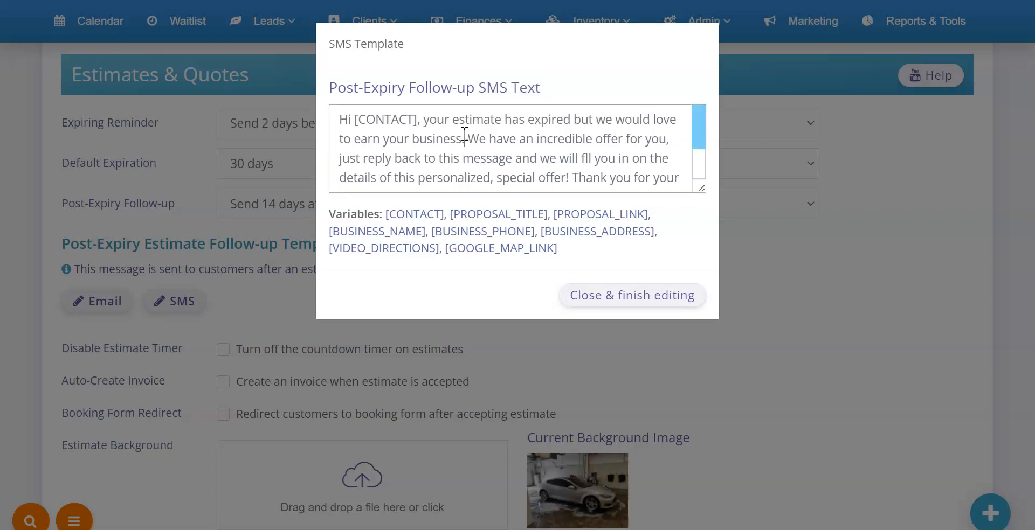
pyautogui.moveTo(694, 138); pyautogui.dragTo(476, 130)
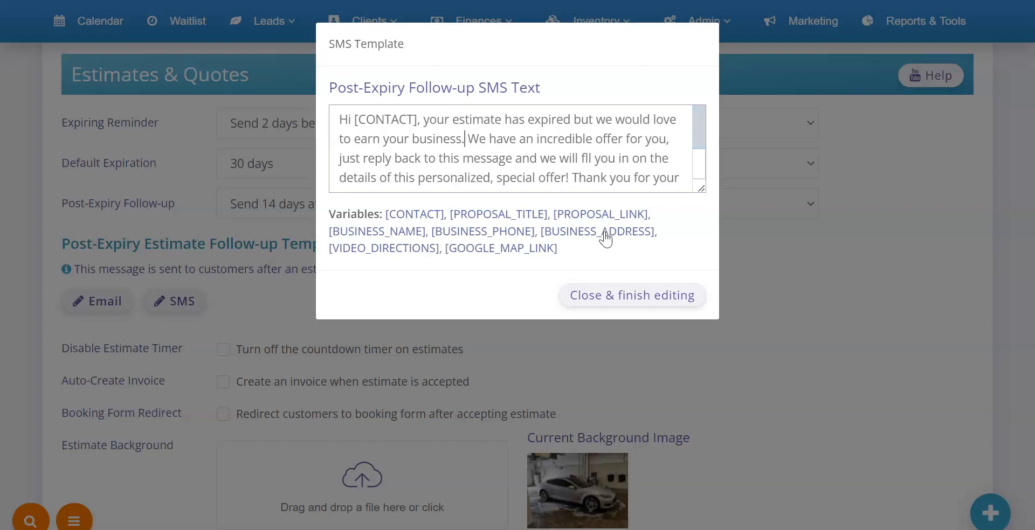
pyautogui.scroll(-2, 539, 154)
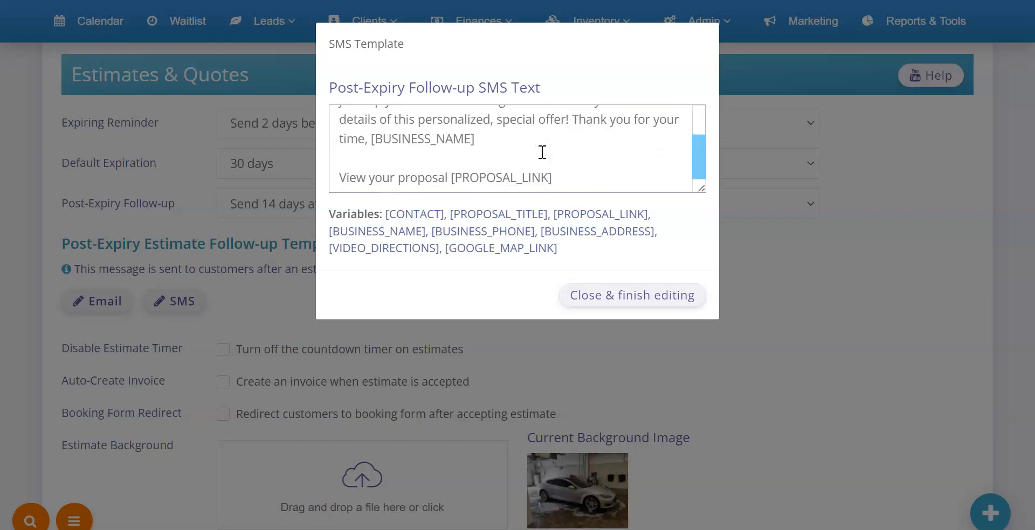
pyautogui.scroll(2, 542, 153)
pyautogui.click(641, 298)
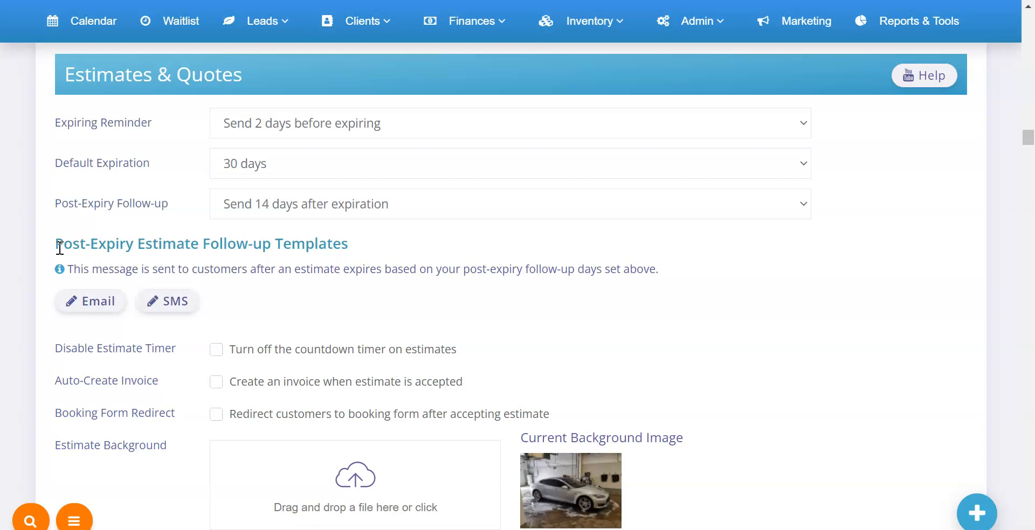
# Review the follow-up templates heading and the available Post-Expiry Follow-up timing options without changing the selection.
pyautogui.moveTo(54, 242); pyautogui.dragTo(370, 248)
pyautogui.click(252, 251)
pyautogui.moveTo(171, 206); pyautogui.dragTo(56, 208)
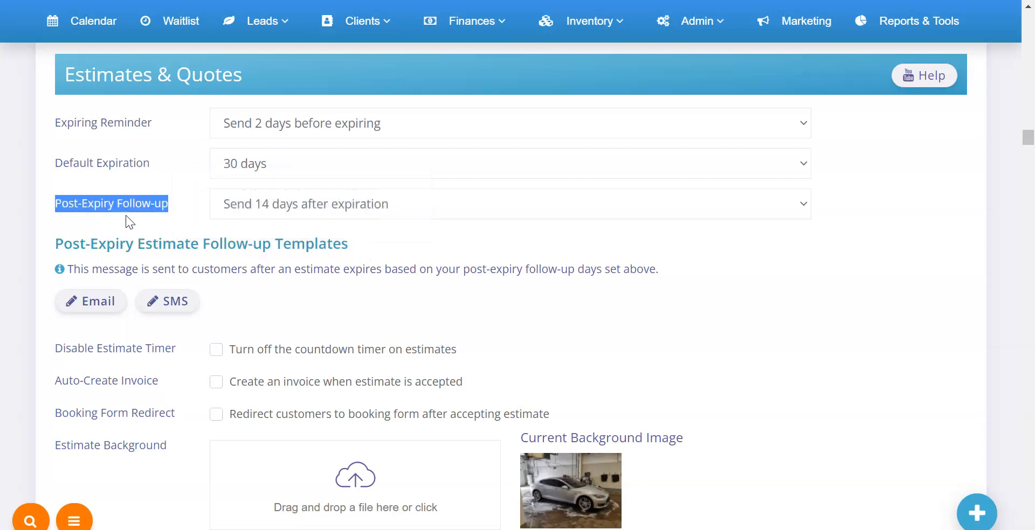
pyautogui.click(327, 209)
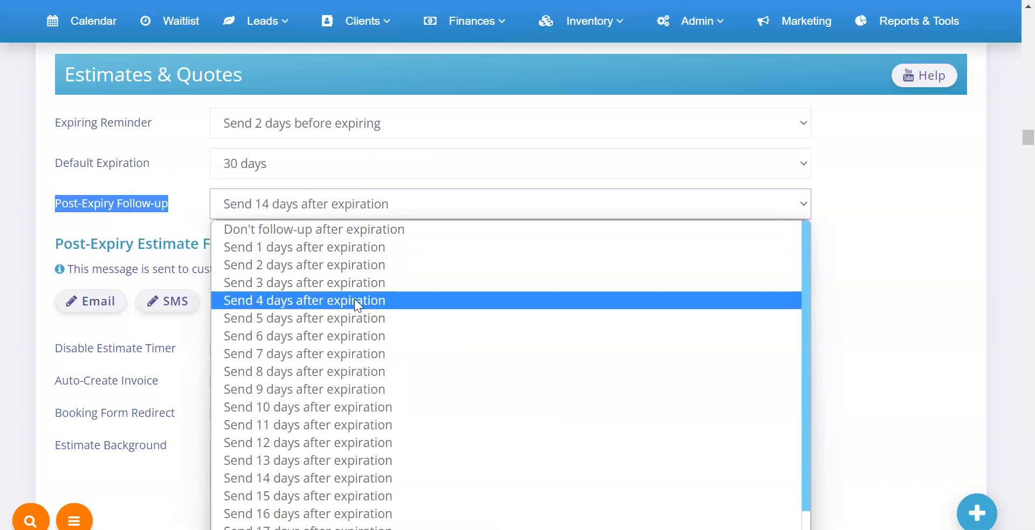
pyautogui.click(185, 245)
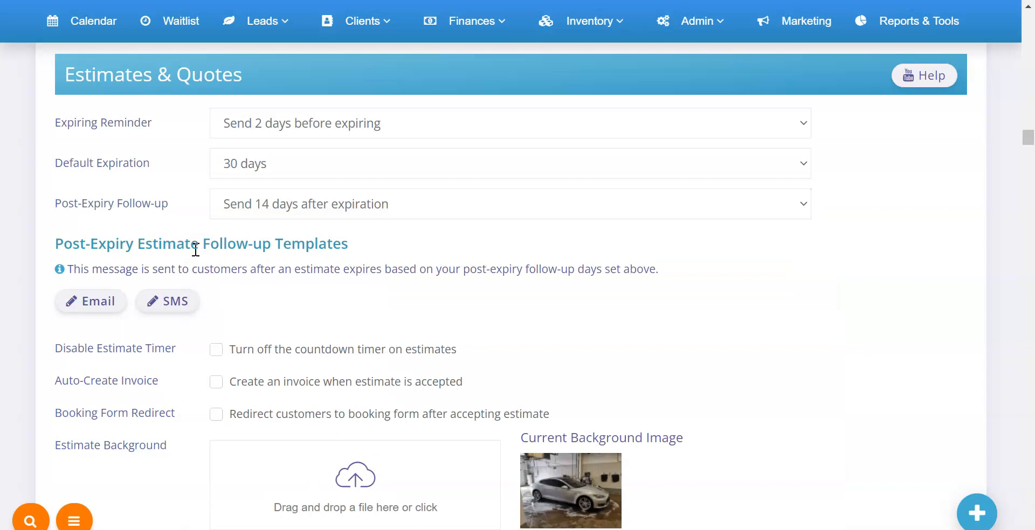